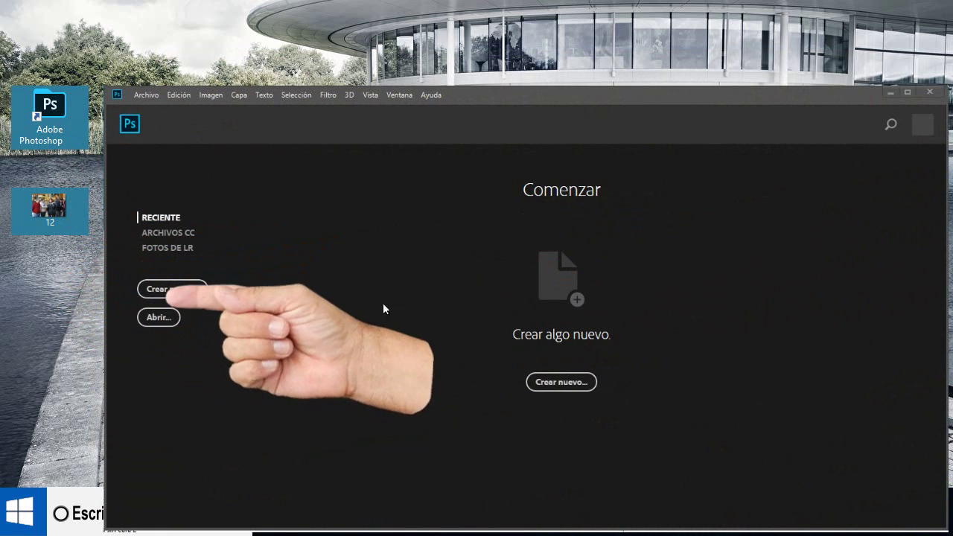
Step: Open the photo 12.png from the Escritore folder
click(163, 324)
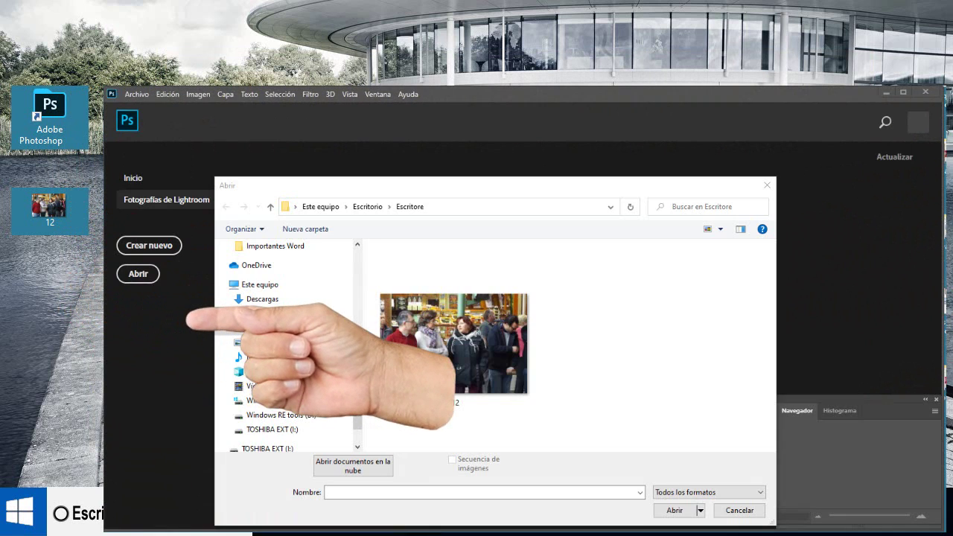
click(450, 326)
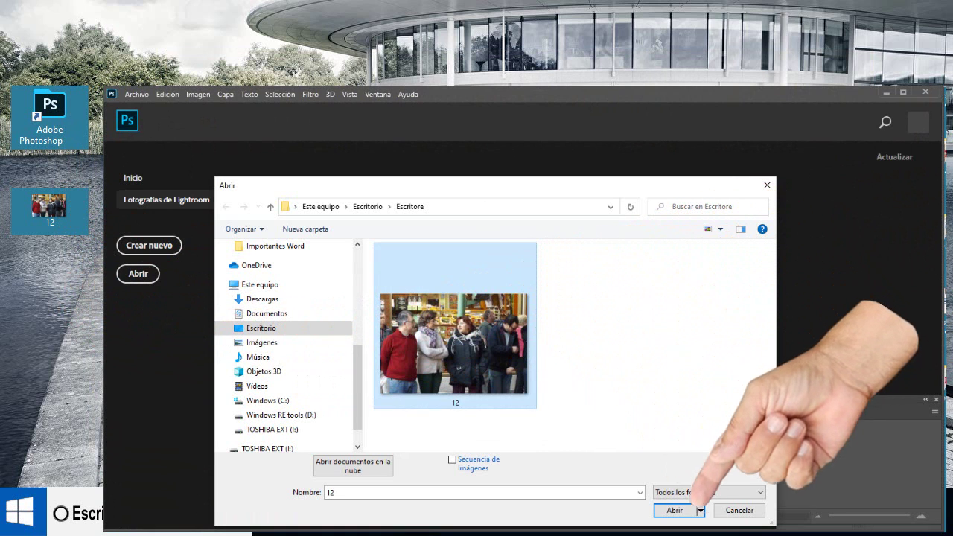
click(677, 513)
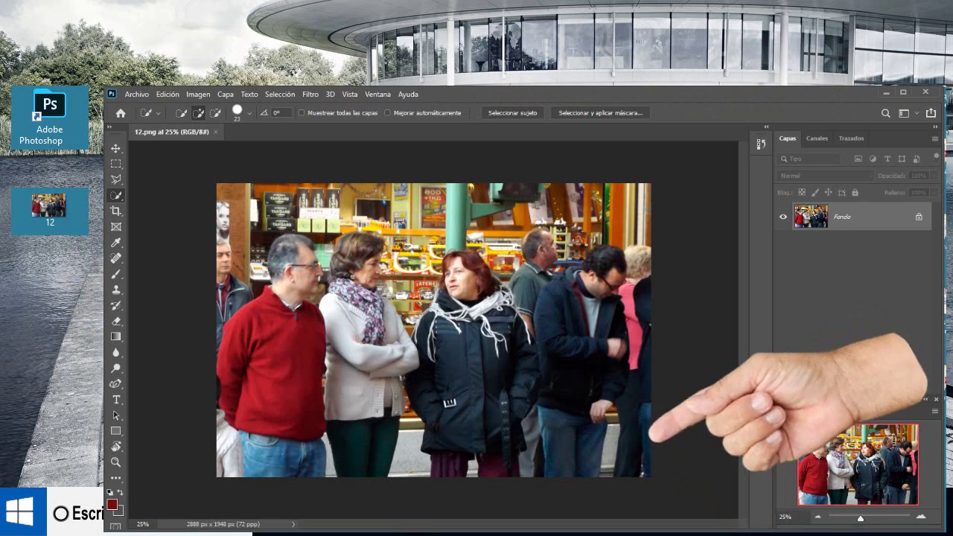
Step: Quick-select the red sweater and pink jacket, subtracting extra areas with Alt
right_click(116, 196)
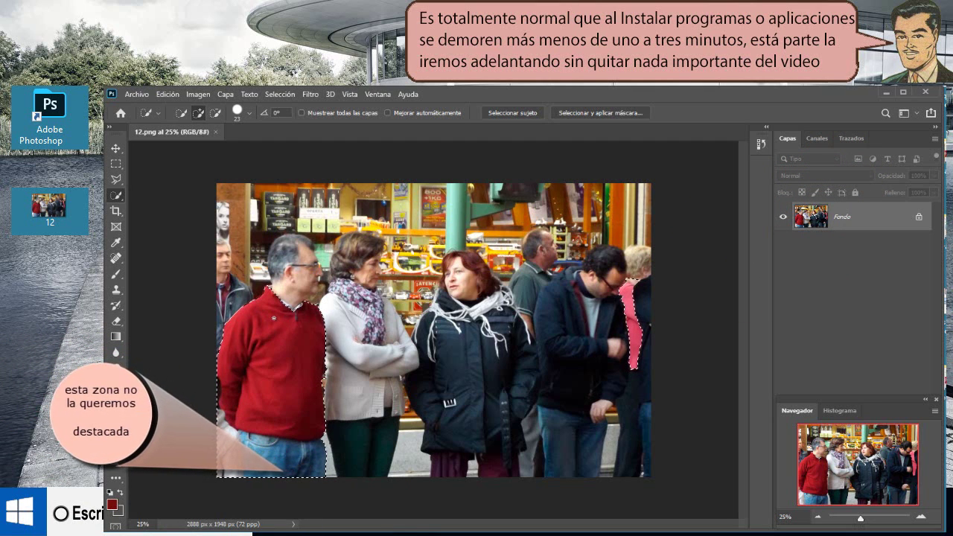
key(alt)
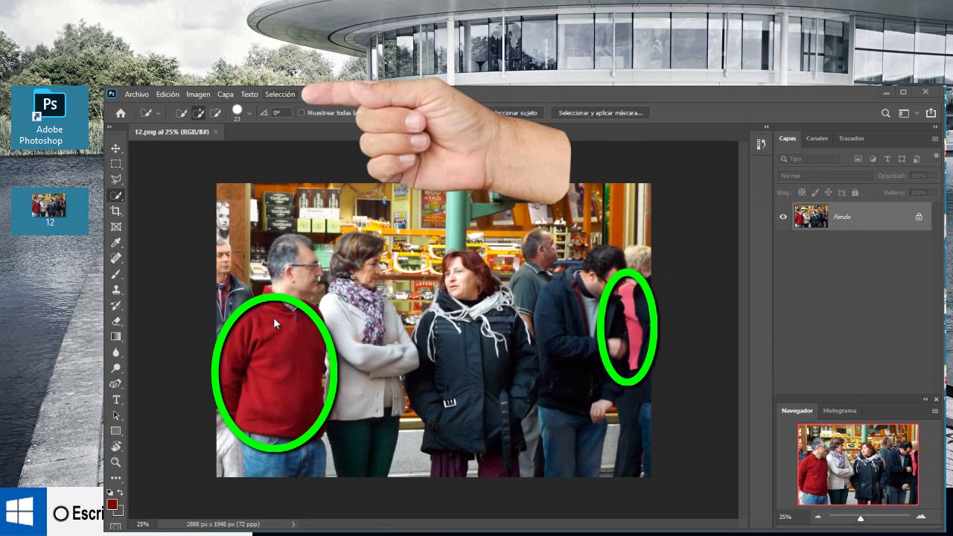
Step: Invert the sweater-and-jacket selection with Selección > Invertir
key(alt+s)
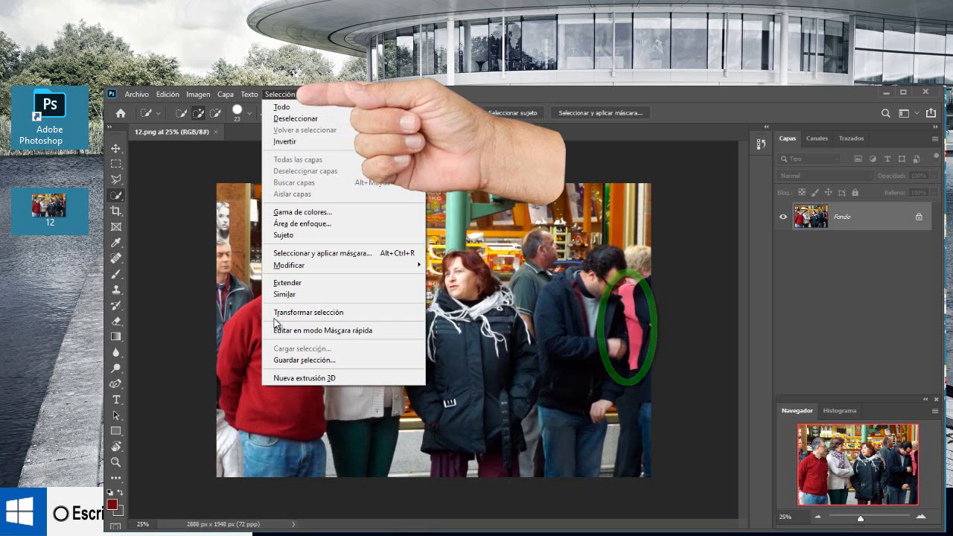
key(Down)
key(Down)
key(Down)
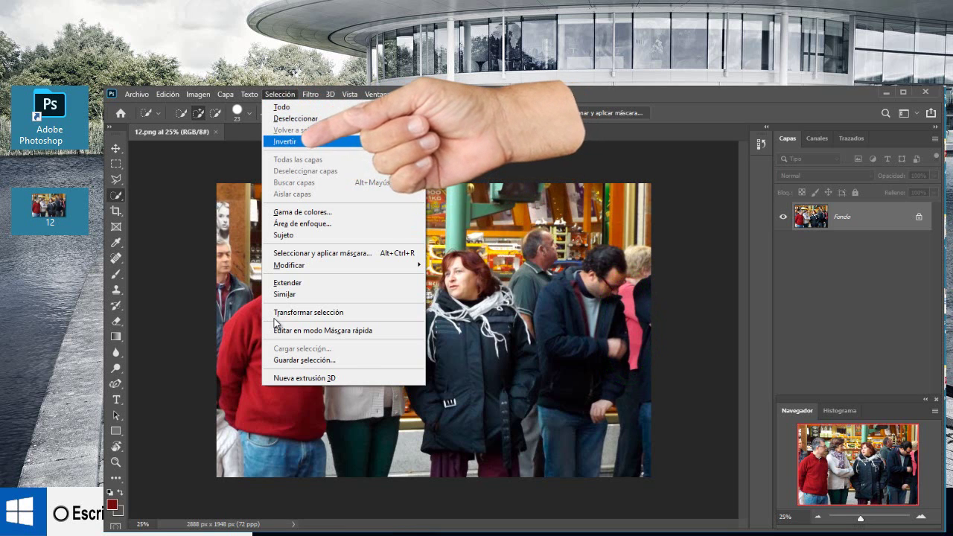
key(Return)
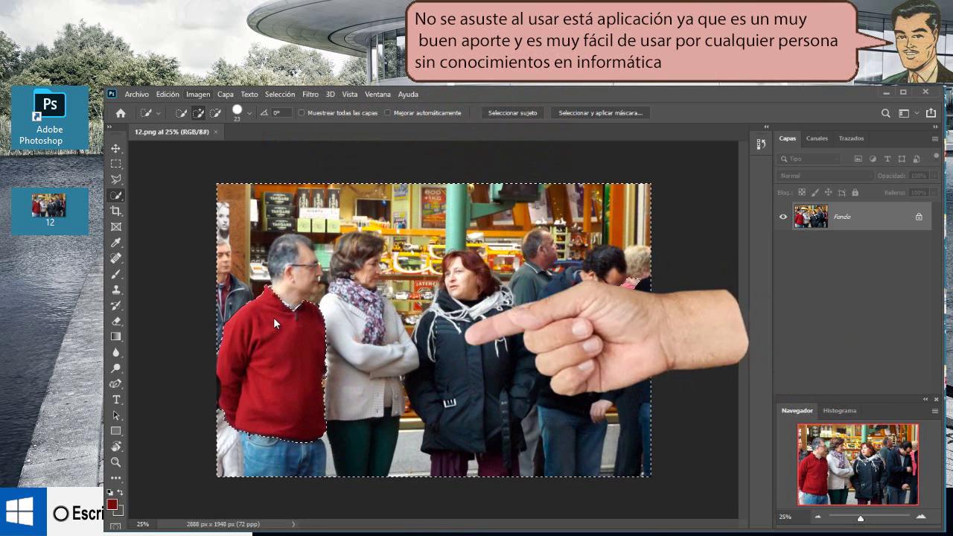
Step: Apply a Blanco y negro adjustment with sepia Matiz (hue 42°, saturation 20%), then deselect
key(alt+i)
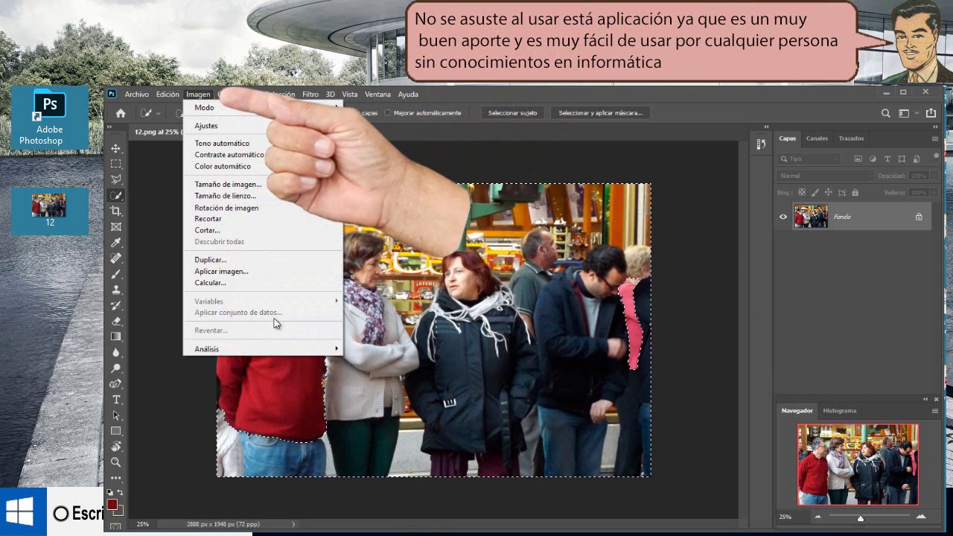
key(j)
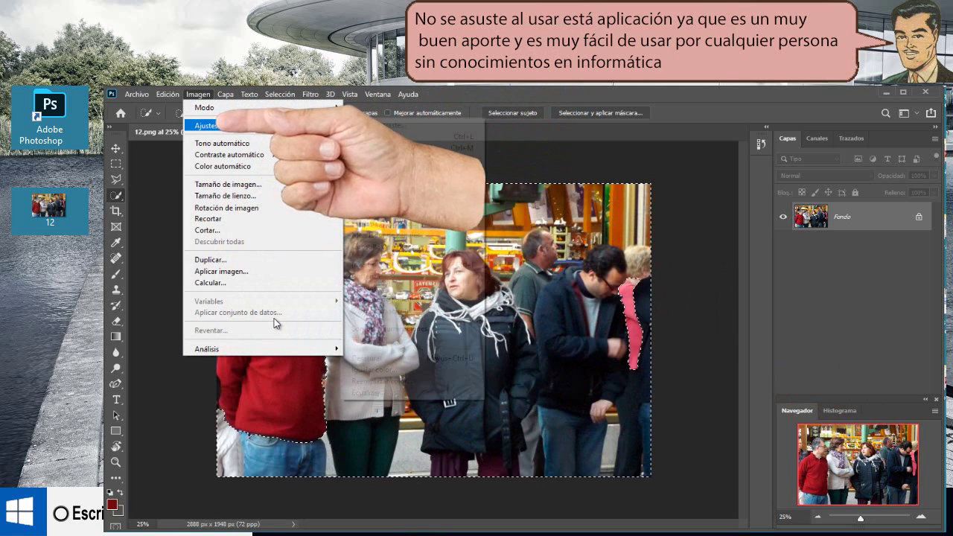
key(Down)
key(Down)
key(Down)
key(Return)
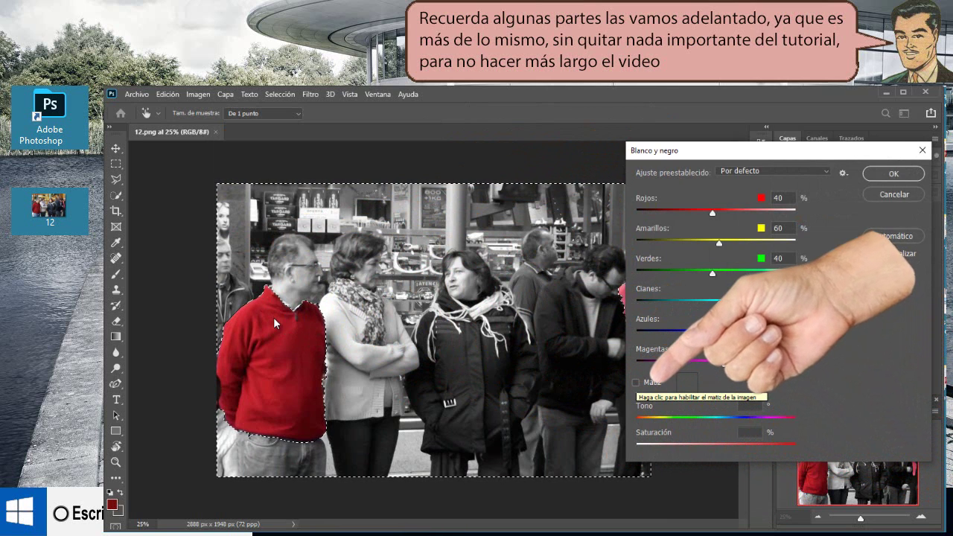
key(alt+m)
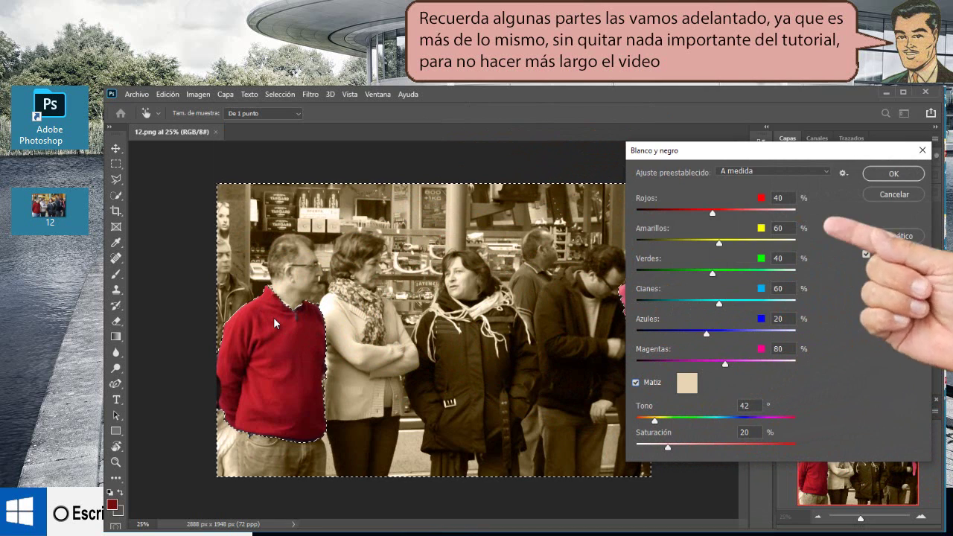
key(Return)
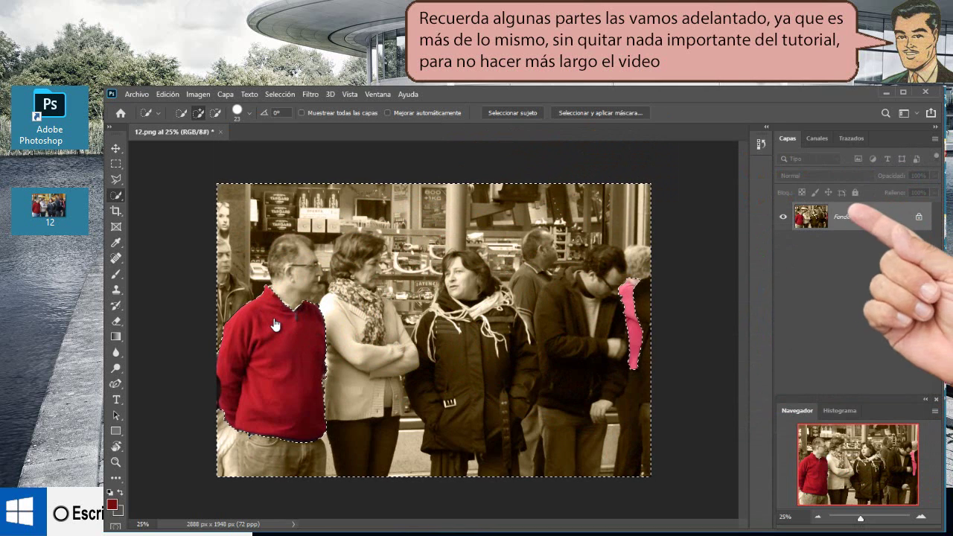
key(ctrl+d)
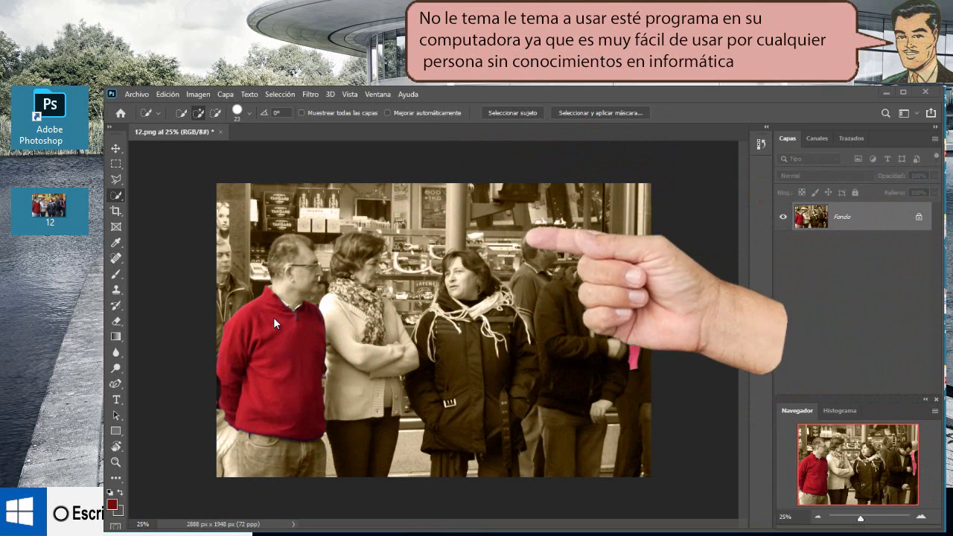
key(alt+a)
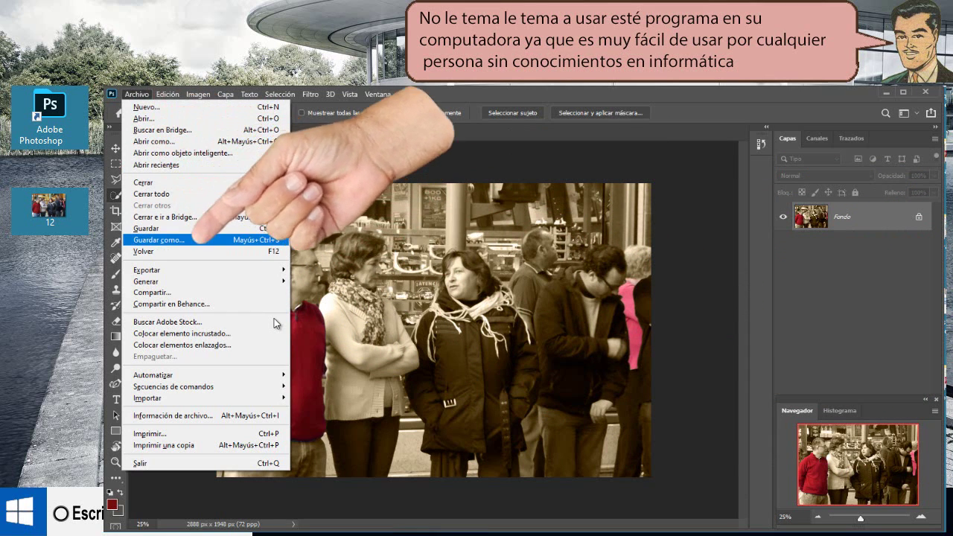
Step: Save as PNG 'Mi primera imagen editada', accepting the default PNG options
key(Return)
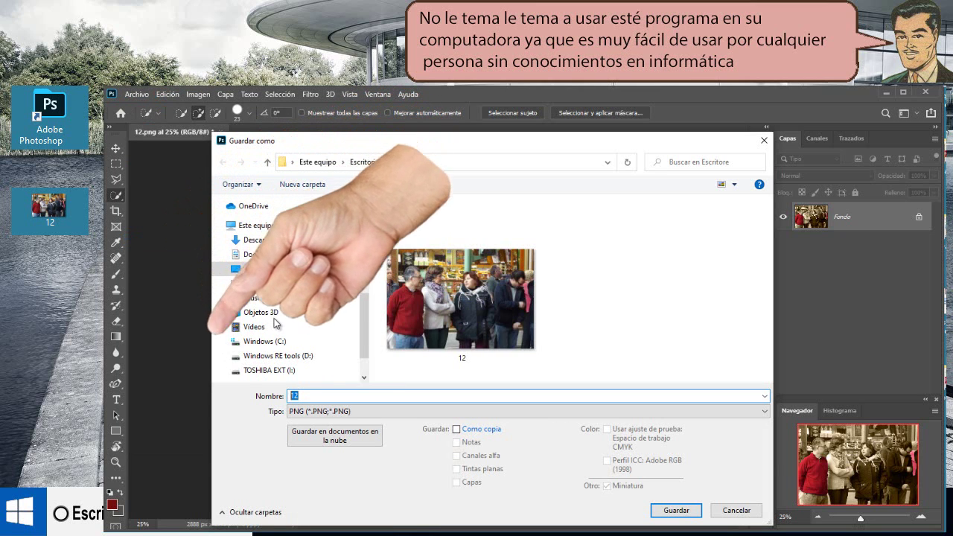
text(Mi primera imagen editada)
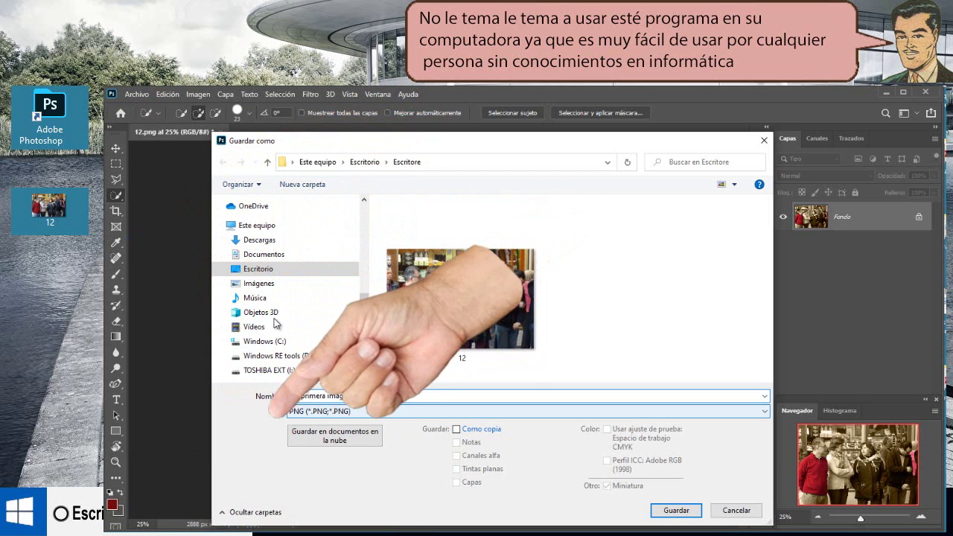
key(alt+Down)
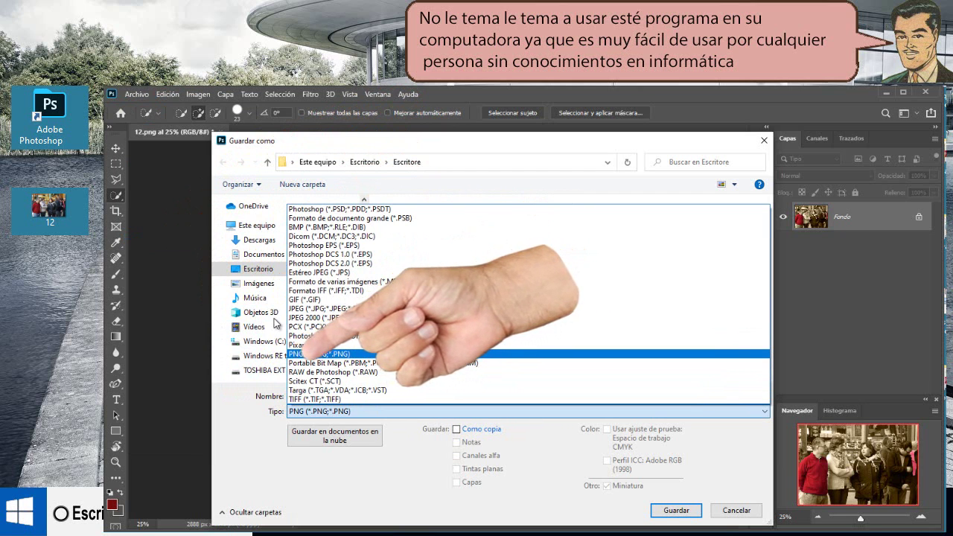
key(Return)
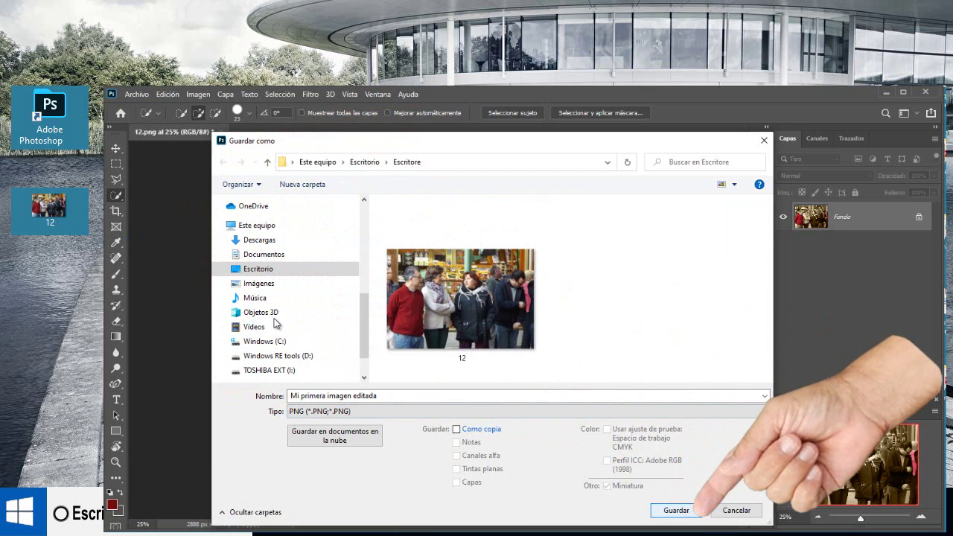
key(Return)
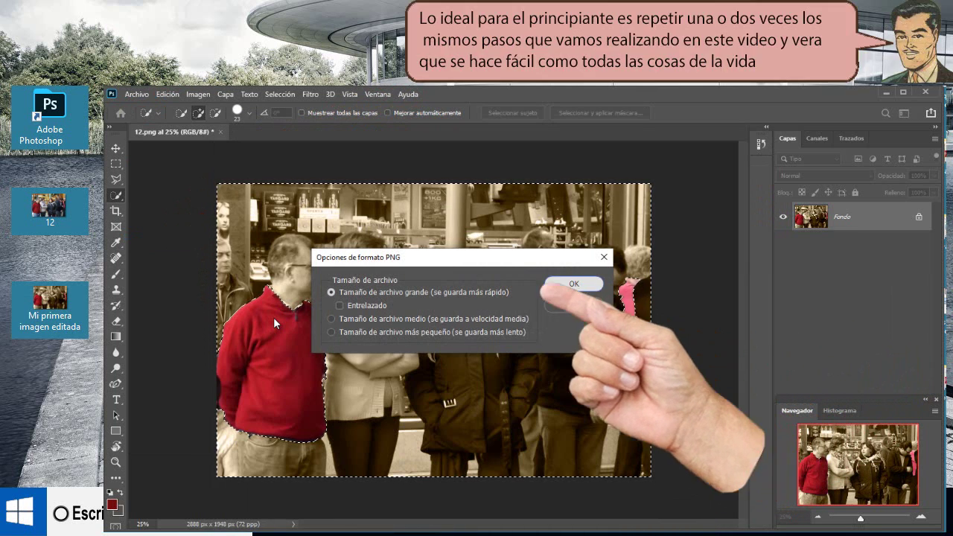
key(Return)
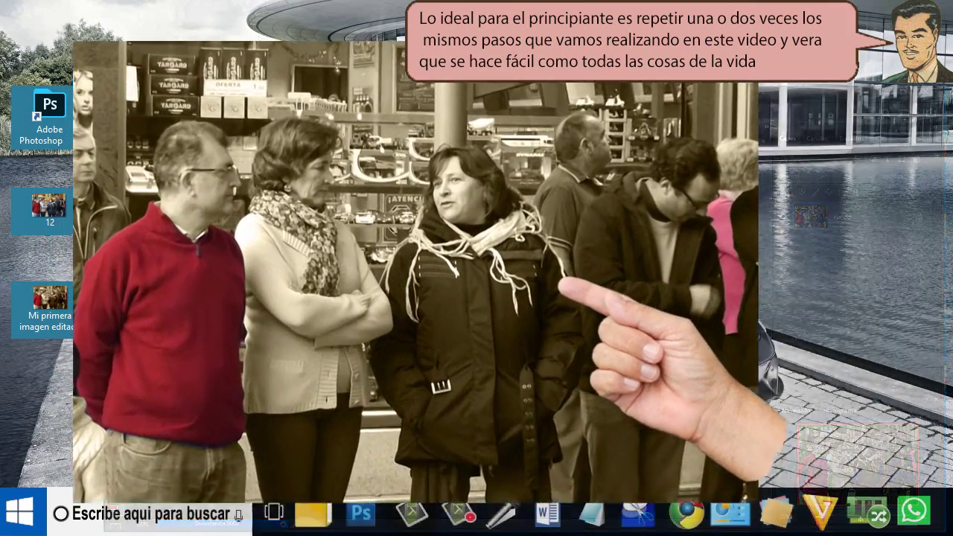